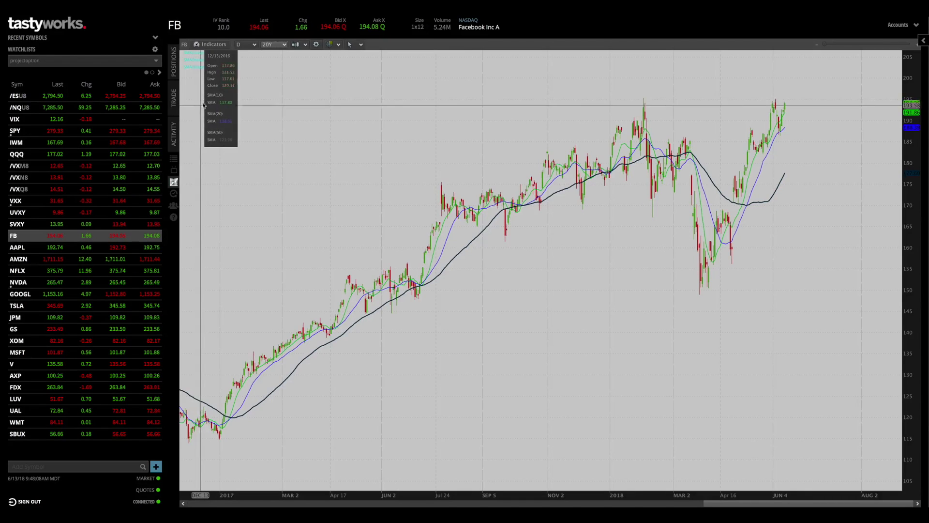
- Build an FB call spread for Jul 20, 2018 by selling one 200 call and buying one 205 call
{"action": "left_click", "coordinate": [174, 99]}
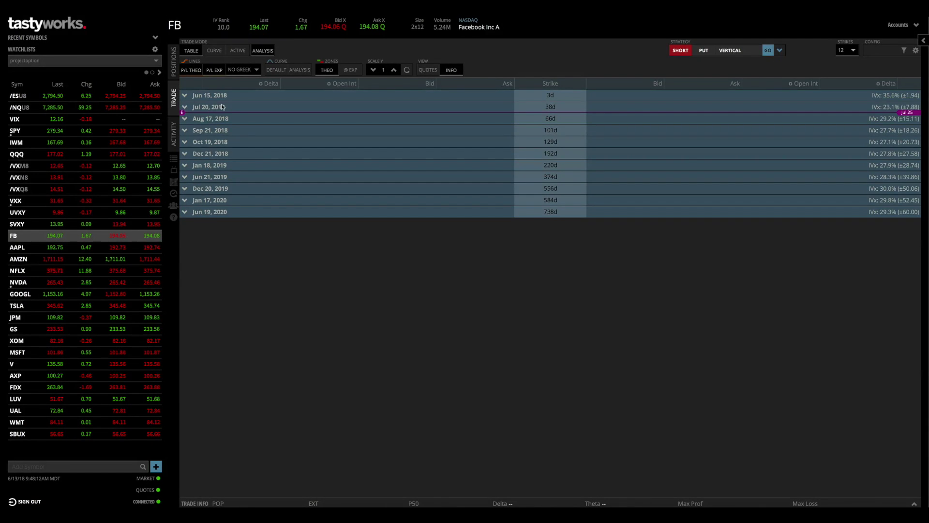
{"action": "left_click", "coordinate": [198, 109]}
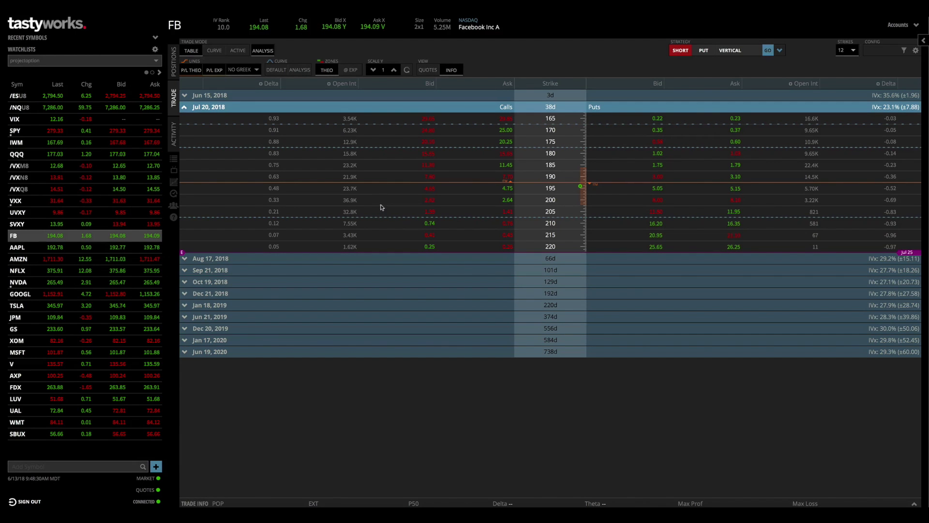
{"action": "left_click", "coordinate": [426, 202]}
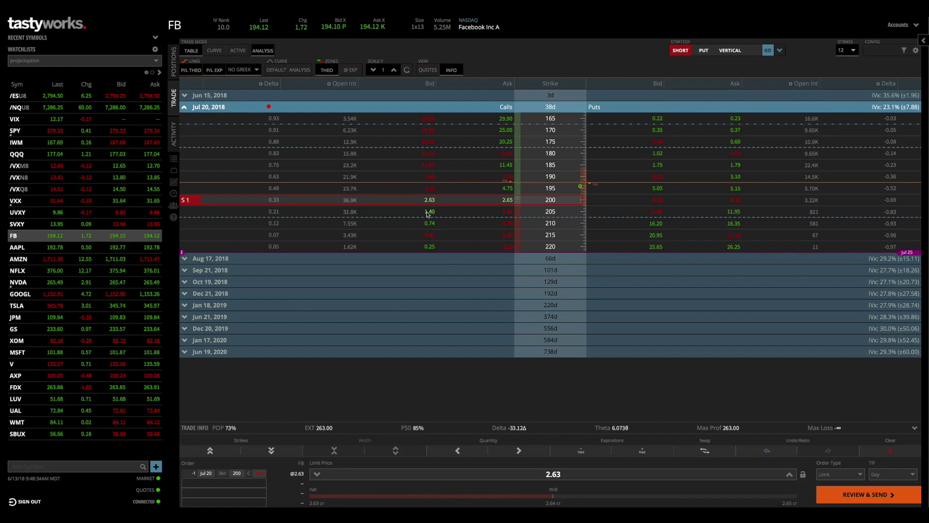
{"action": "left_click", "coordinate": [508, 212]}
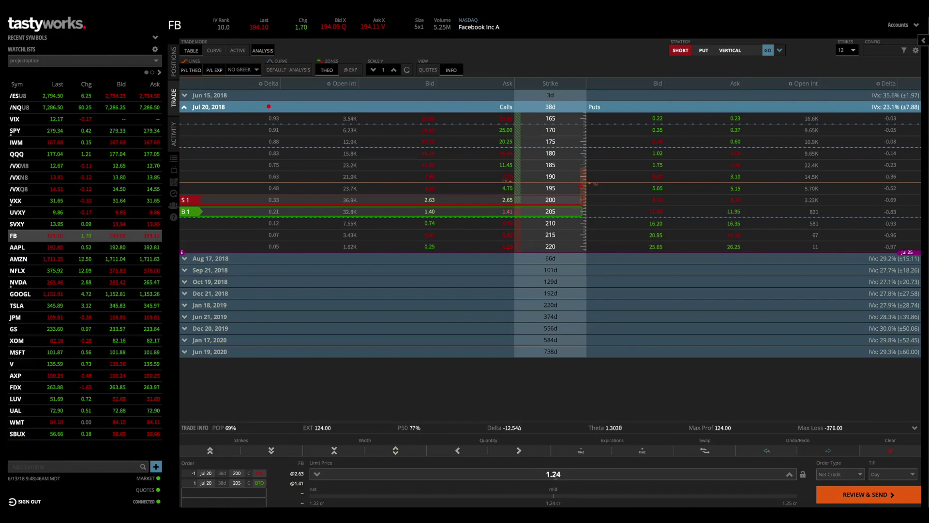
- Set the call spread's limit price to a 1.25 net credit
{"action": "left_click", "coordinate": [789, 474]}
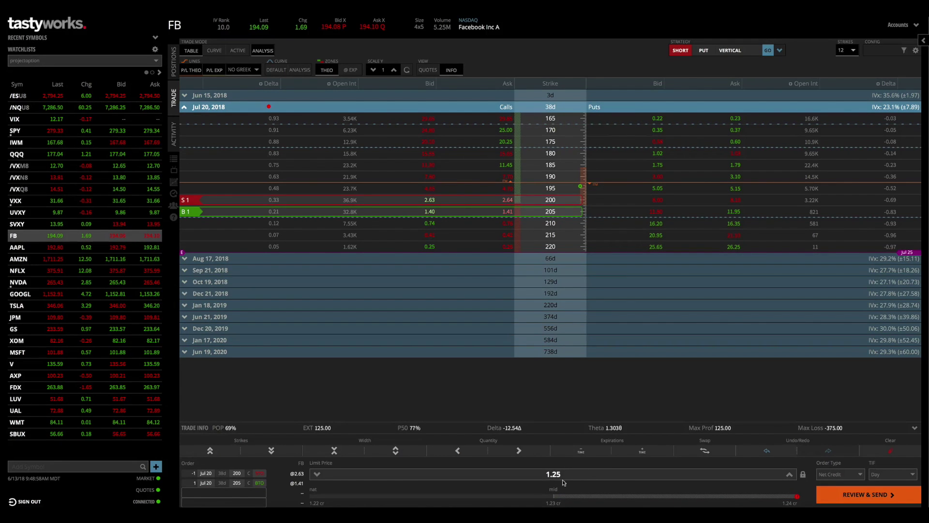
{"action": "left_click", "coordinate": [803, 476]}
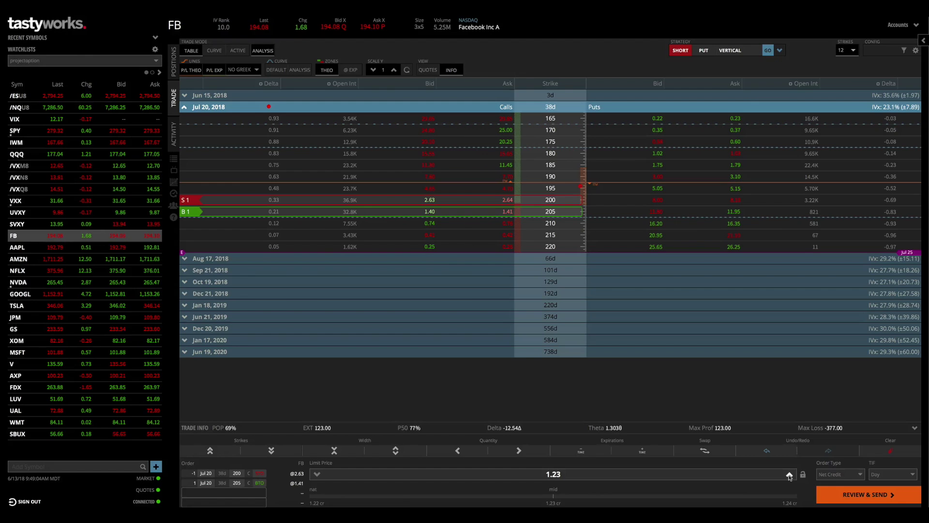
{"action": "left_click", "coordinate": [790, 475]}
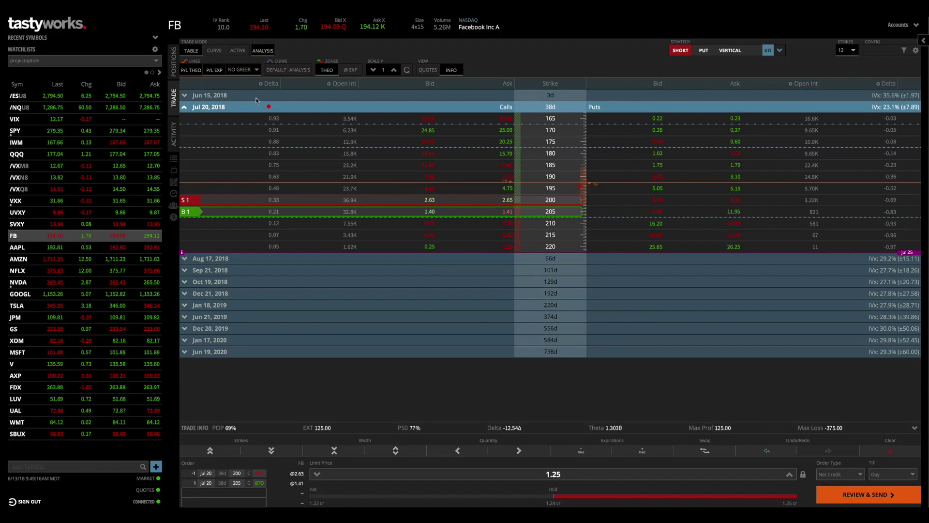
- Display the call spread's profit and loss curve and collapse the analysis side panel
{"action": "left_click", "coordinate": [264, 53]}
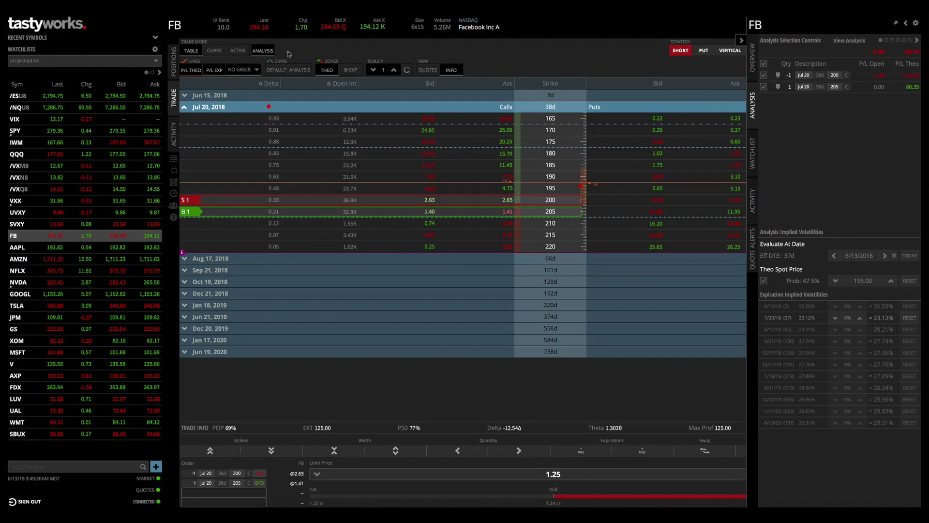
{"action": "left_click", "coordinate": [742, 40]}
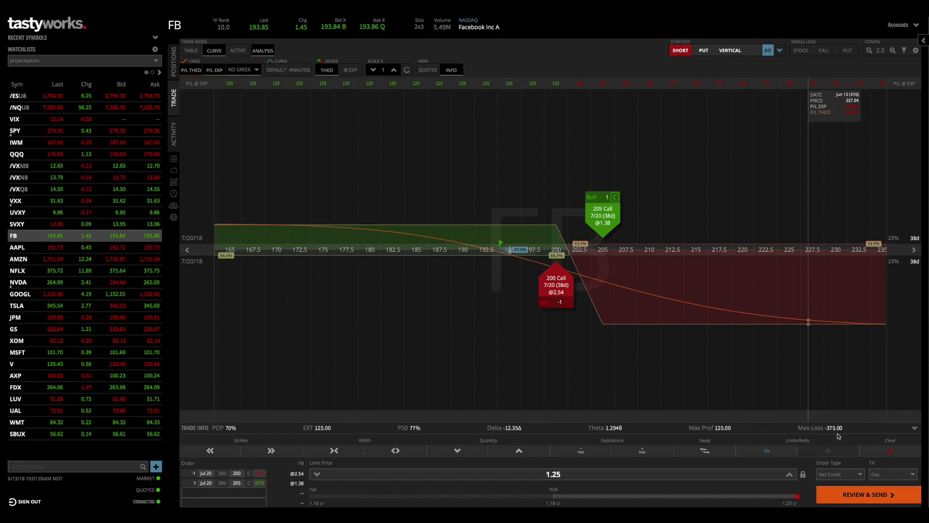
- Increase the call spread's quantity to 10 contracts per leg
{"action": "left_click", "coordinate": [519, 450]}
{"action": "left_click", "coordinate": [519, 451]}
{"action": "left_click", "coordinate": [519, 451]}
{"action": "left_click", "coordinate": [519, 451]}
{"action": "left_click", "coordinate": [519, 450]}
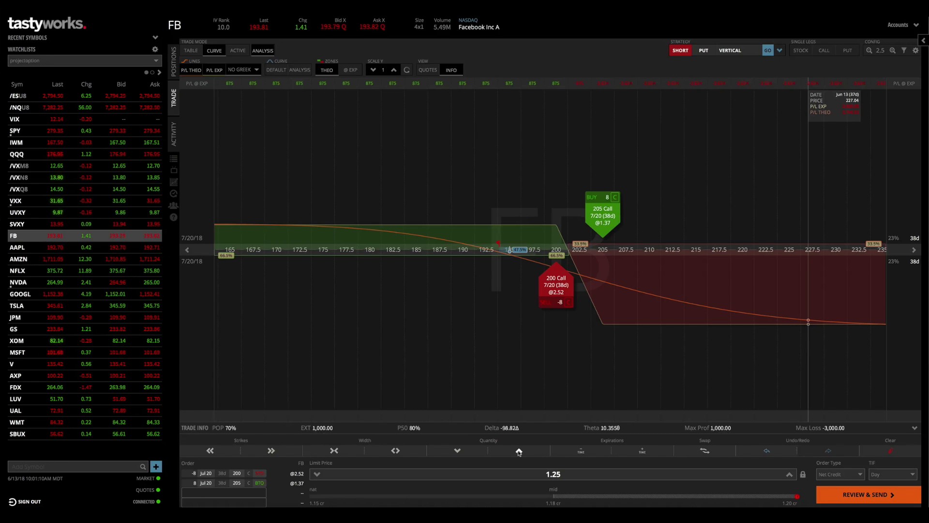
{"action": "left_click", "coordinate": [519, 451]}
{"action": "left_click", "coordinate": [520, 451]}
{"action": "left_click", "coordinate": [520, 451]}
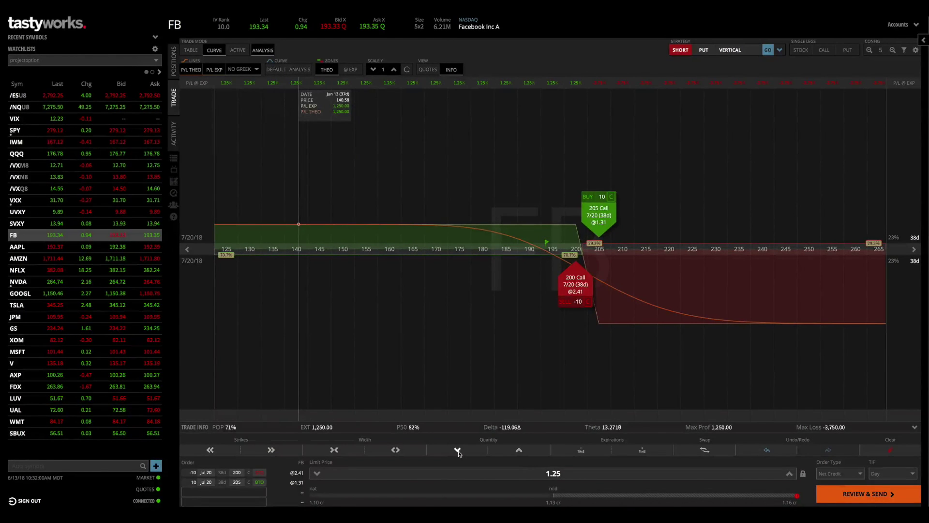
- Reduce the call spread's quantity to 1 contract per leg
{"action": "left_click", "coordinate": [457, 451]}
{"action": "left_click", "coordinate": [457, 451]}
{"action": "left_click", "coordinate": [458, 451]}
{"action": "left_click", "coordinate": [458, 451]}
{"action": "left_click", "coordinate": [458, 450]}
{"action": "left_click", "coordinate": [457, 450]}
{"action": "left_click", "coordinate": [457, 450]}
{"action": "left_click", "coordinate": [457, 451]}
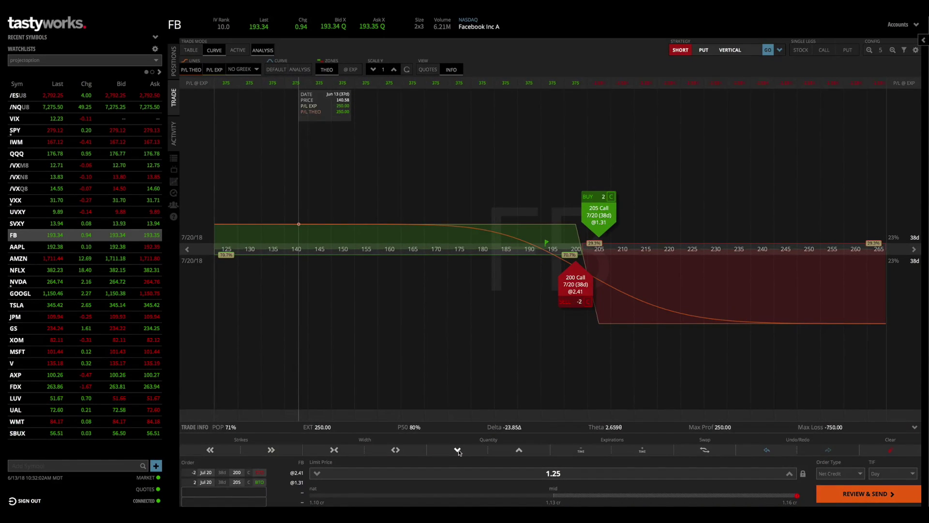
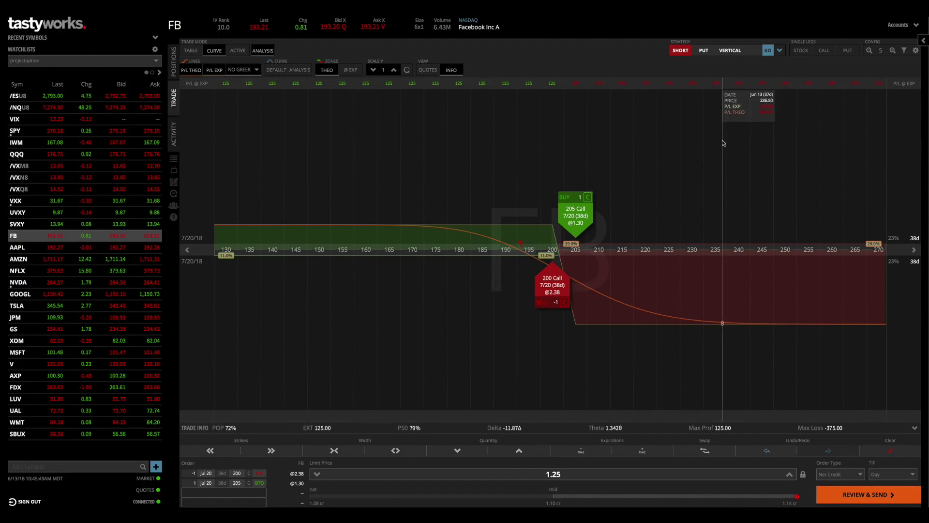
- Show the analysis controls, evaluate the spread at 7/2/2018, and reset the evaluation date to today
{"action": "left_click", "coordinate": [923, 41]}
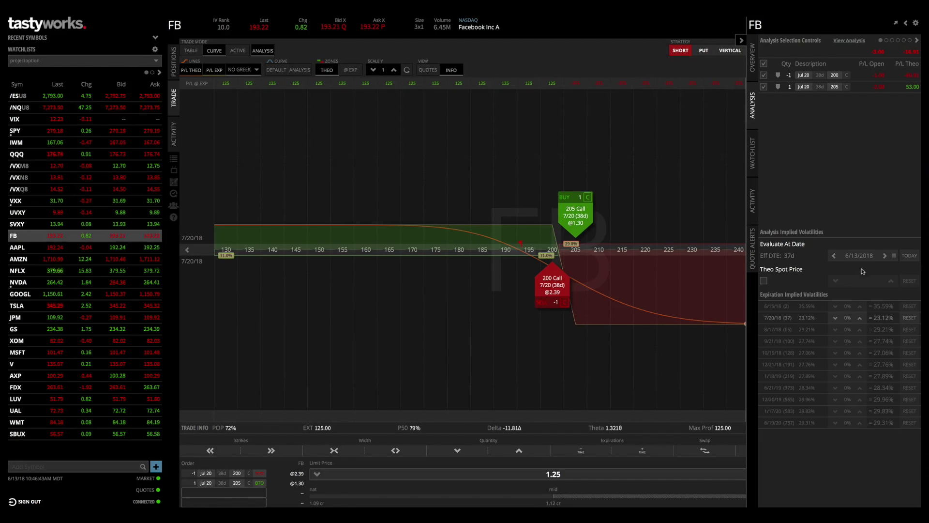
{"action": "left_click", "coordinate": [886, 255]}
{"action": "left_click", "coordinate": [885, 256]}
{"action": "left_click", "coordinate": [886, 256]}
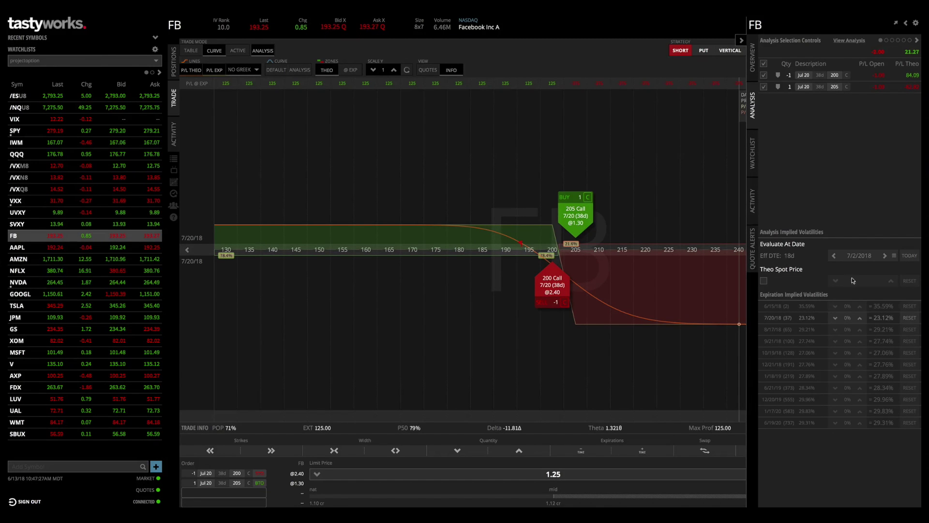
{"action": "left_click", "coordinate": [910, 256]}
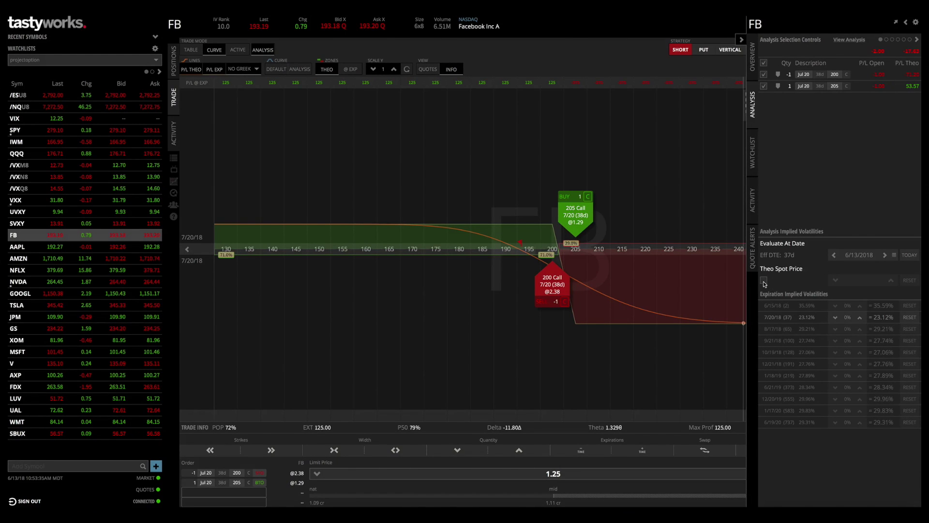
- Enable the theoretical spot price, lower it to 185.20, and return the evaluation date to today
{"action": "left_click", "coordinate": [764, 281]}
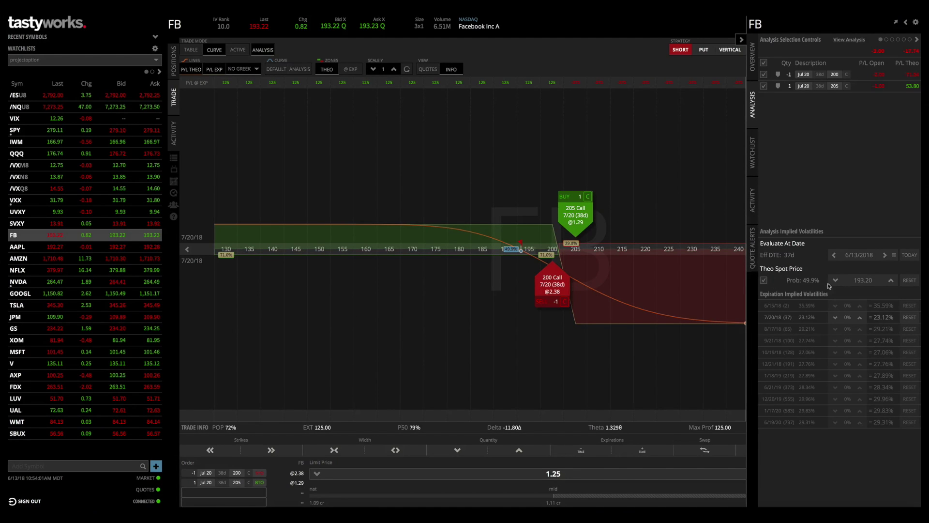
{"action": "left_click_drag", "start_coordinate": [836, 282], "coordinate": [841, 285]}
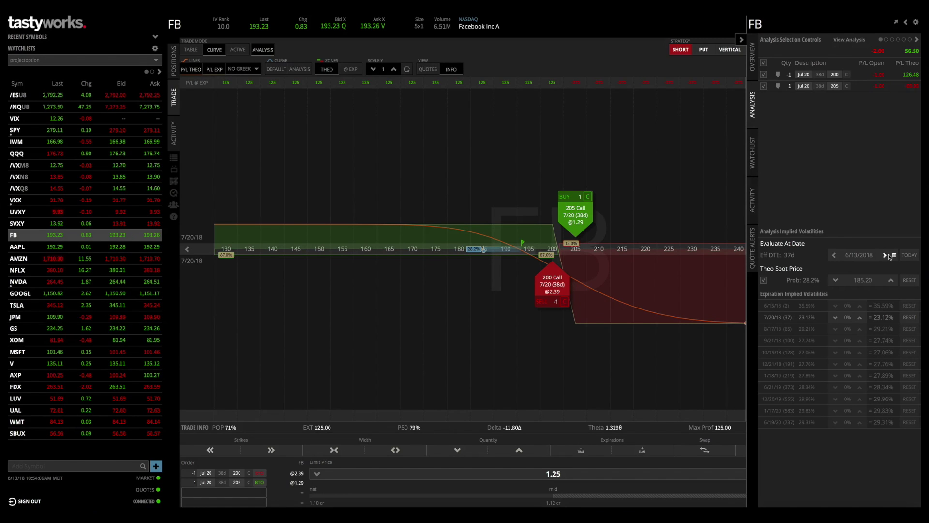
{"action": "left_click", "coordinate": [834, 255]}
{"action": "left_click", "coordinate": [834, 256]}
{"action": "left_click", "coordinate": [833, 256]}
{"action": "left_click", "coordinate": [910, 255]}
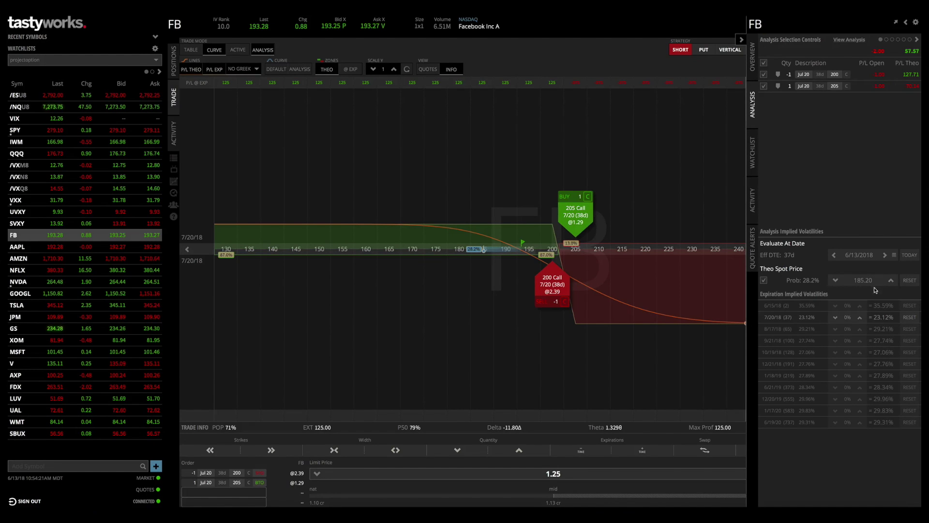
- Set the theoretical spot price to 205 and turn the spot price override off
{"action": "left_click", "coordinate": [891, 281]}
{"action": "left_click", "coordinate": [891, 281]}
{"action": "left_click", "coordinate": [892, 281]}
{"action": "left_click", "coordinate": [892, 281]}
{"action": "left_click", "coordinate": [891, 281]}
{"action": "left_click", "coordinate": [892, 281]}
{"action": "left_click", "coordinate": [891, 281]}
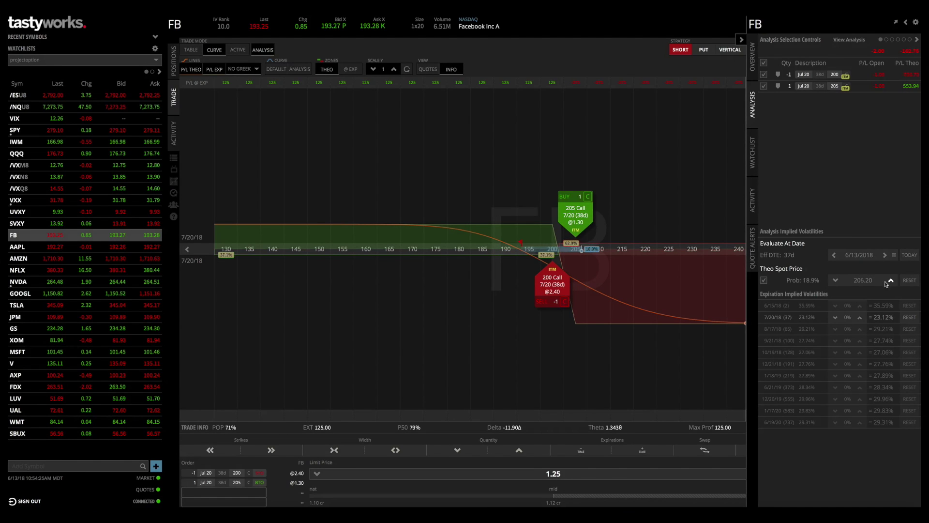
{"action": "left_click", "coordinate": [865, 281]}
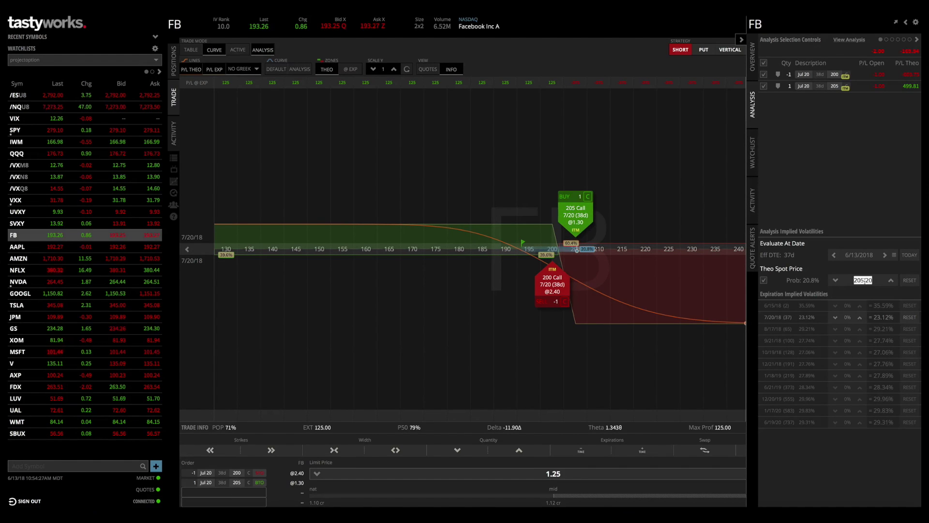
{"action": "type", "text": "205"}
{"action": "key", "text": "Return"}
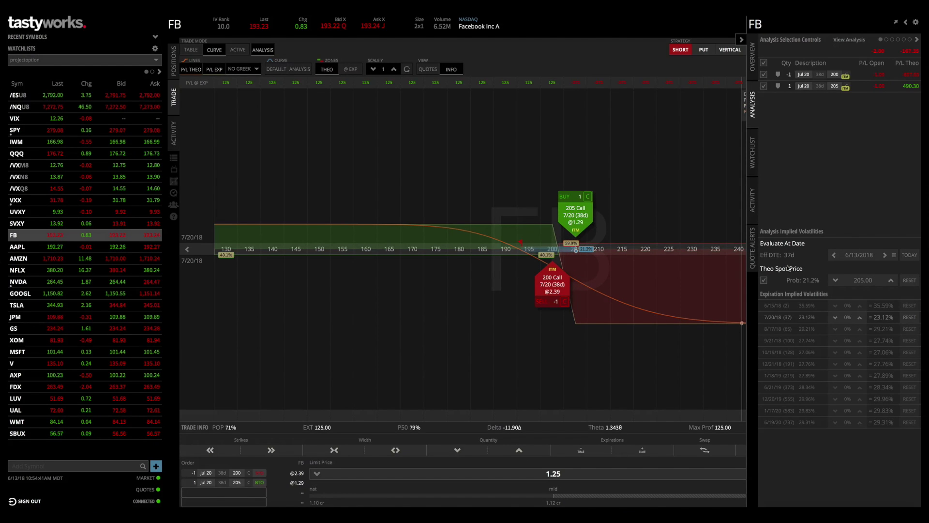
{"action": "left_click", "coordinate": [765, 281]}
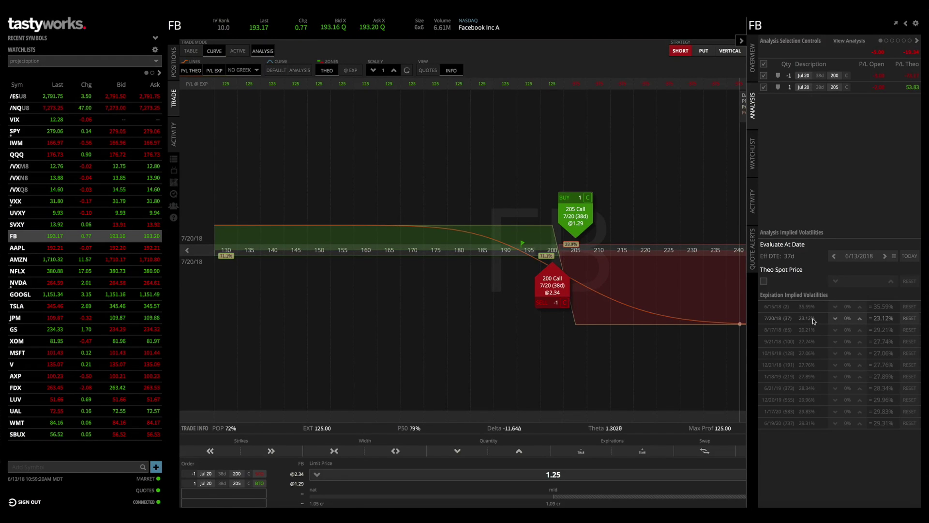
- Test higher implied volatility for the 7/20/18 expiration, up to a +7% adjustment, and reset it
{"action": "left_click", "coordinate": [862, 319]}
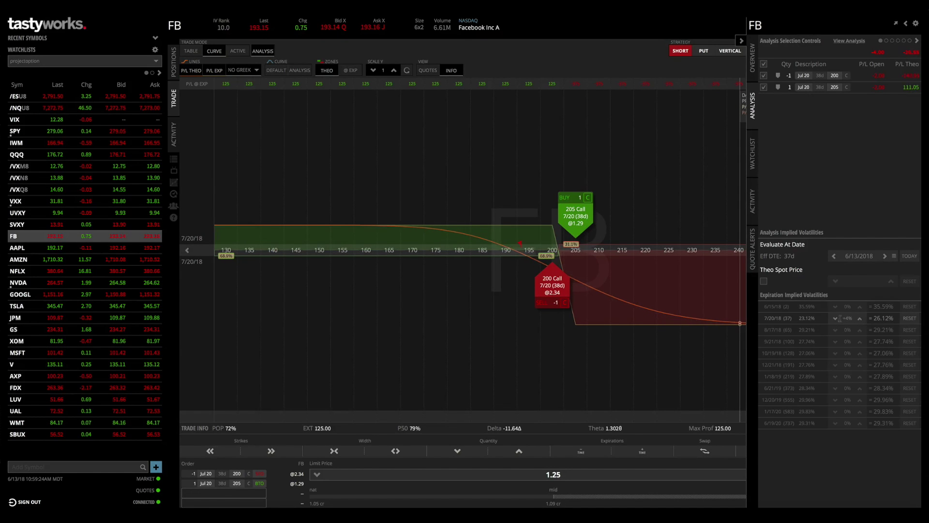
{"action": "left_click", "coordinate": [836, 319]}
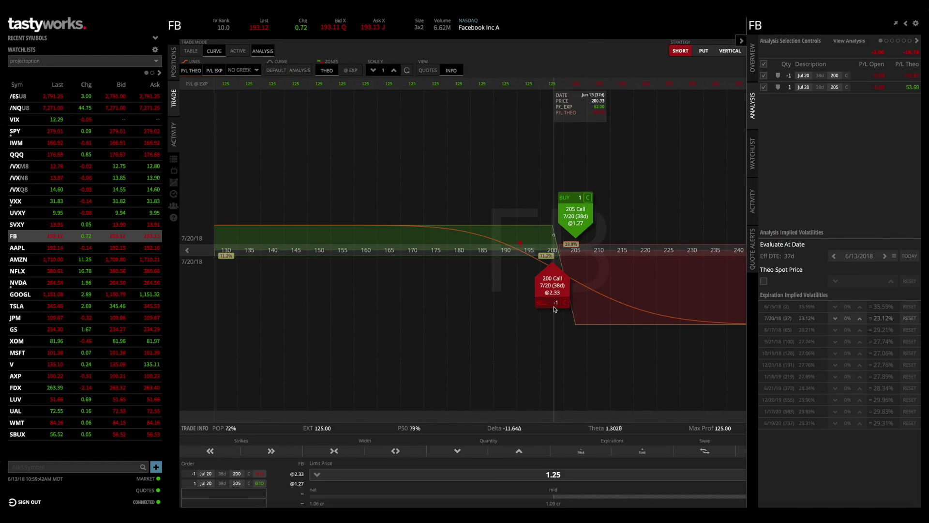
{"action": "left_click", "coordinate": [861, 320]}
{"action": "left_click", "coordinate": [860, 320]}
{"action": "left_click", "coordinate": [861, 320]}
{"action": "left_click", "coordinate": [860, 321]}
{"action": "left_click", "coordinate": [860, 320]}
{"action": "left_click", "coordinate": [860, 321]}
{"action": "left_click", "coordinate": [860, 321]}
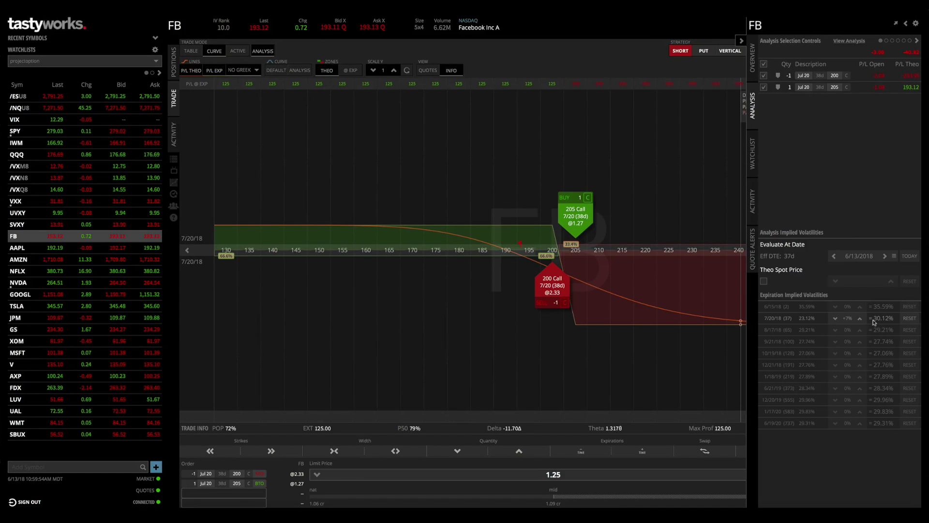
{"action": "left_click", "coordinate": [910, 318]}
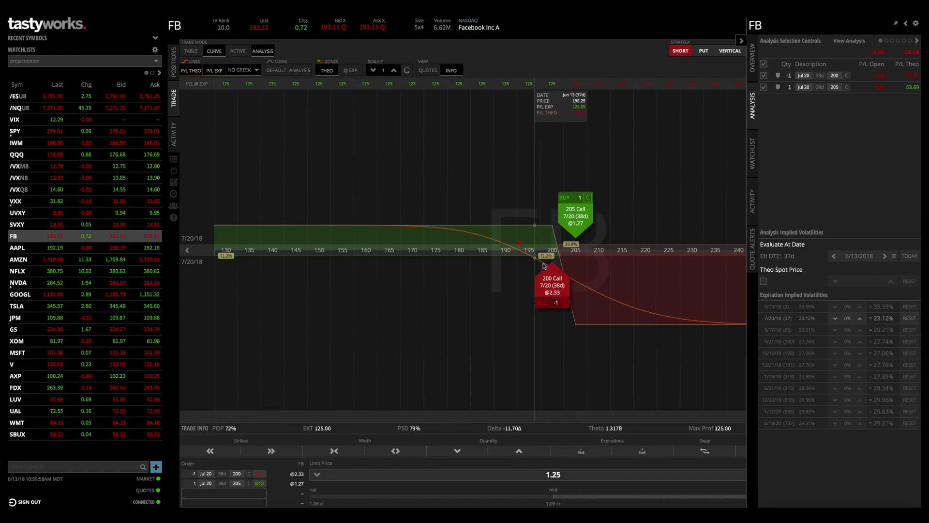
- Raise the implied volatility adjustment of the 7/20/18 expiration to +7%
{"action": "left_click", "coordinate": [860, 318]}
{"action": "left_click", "coordinate": [861, 319]}
{"action": "left_click", "coordinate": [861, 319]}
{"action": "left_click", "coordinate": [860, 318]}
{"action": "left_click", "coordinate": [860, 319]}
{"action": "left_click", "coordinate": [860, 319]}
{"action": "left_click", "coordinate": [860, 318]}
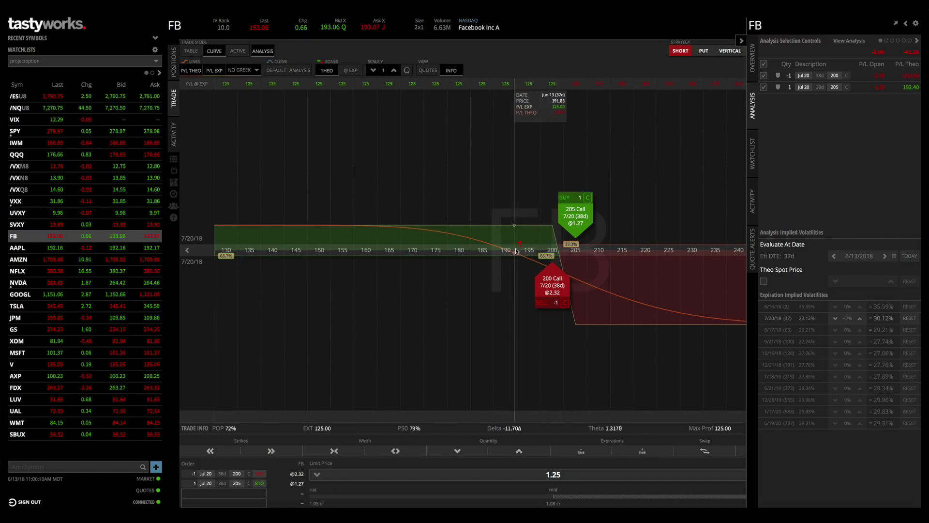
- Lower the implied volatility adjustment of the 7/20/18 expiration to 0%
{"action": "left_click", "coordinate": [835, 318]}
{"action": "left_click", "coordinate": [835, 319]}
{"action": "left_click", "coordinate": [835, 319]}
{"action": "left_click", "coordinate": [836, 319]}
{"action": "left_click", "coordinate": [836, 318]}
{"action": "left_click", "coordinate": [835, 318]}
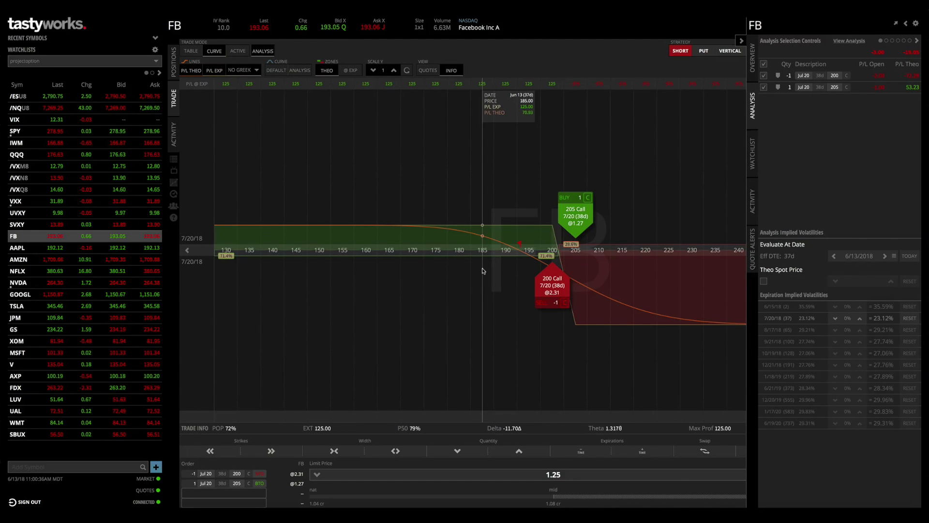
- Bring the 7/20/18 expiration's implied volatility up to 30.12% with a +7% adjustment
{"action": "left_click", "coordinate": [860, 320]}
{"action": "left_click", "coordinate": [860, 319]}
{"action": "left_click", "coordinate": [861, 319]}
{"action": "left_click", "coordinate": [860, 319]}
{"action": "left_click", "coordinate": [836, 319]}
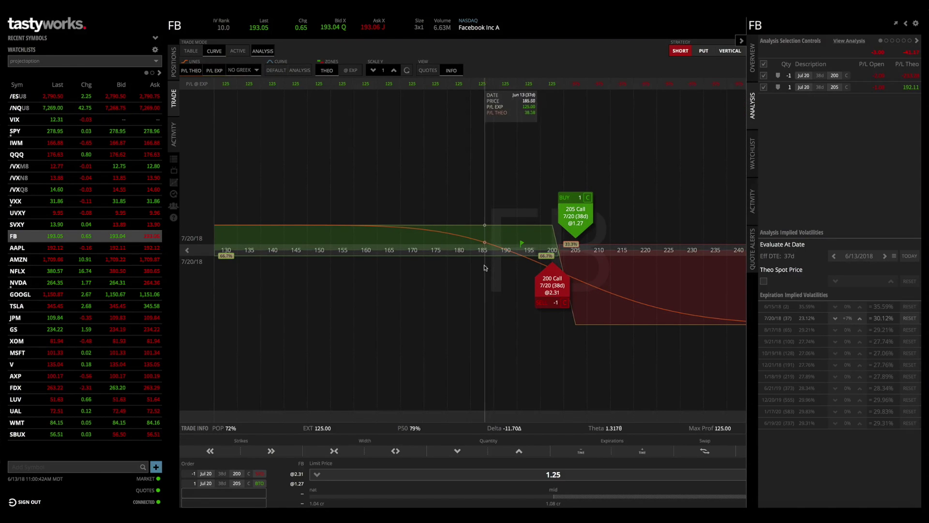